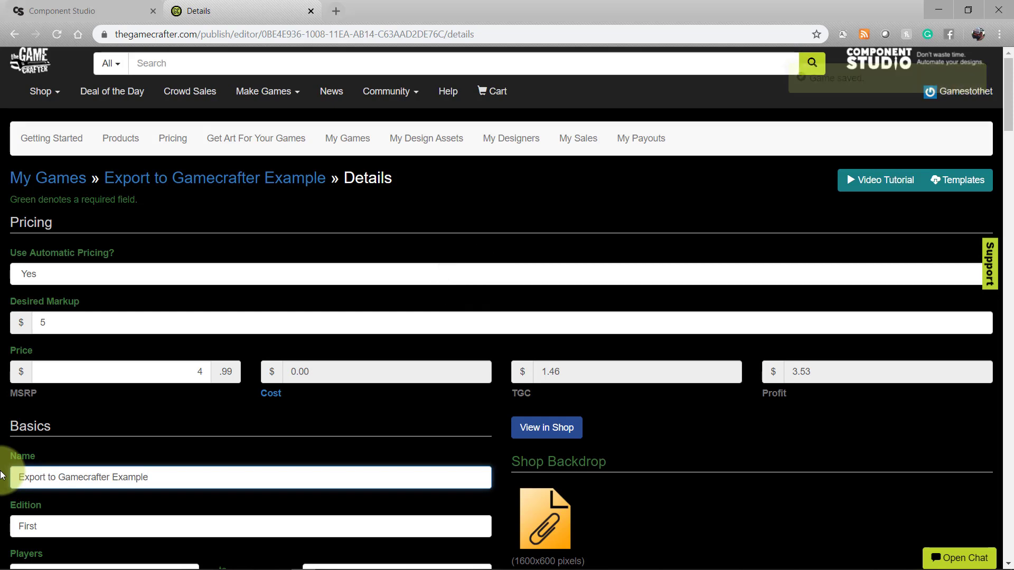
# Switch from the Export to Gamecrafter Example game details to Component Studio's home page.
pyautogui.click(104, 8)
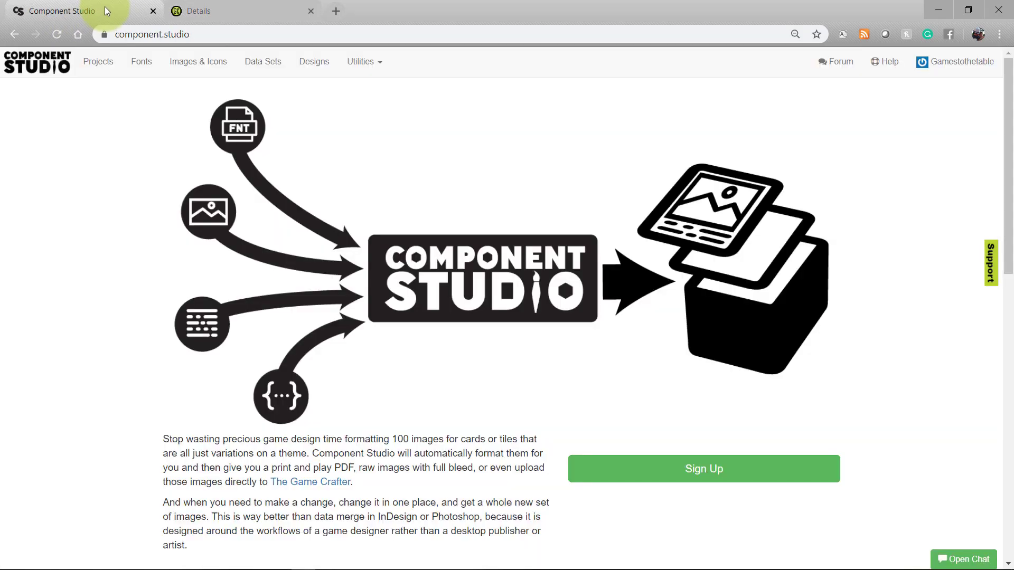
# In Component.Studio Tutorials designs, choose Export Images into The Game Crafter for Exporting Designs.
pyautogui.click(319, 63)
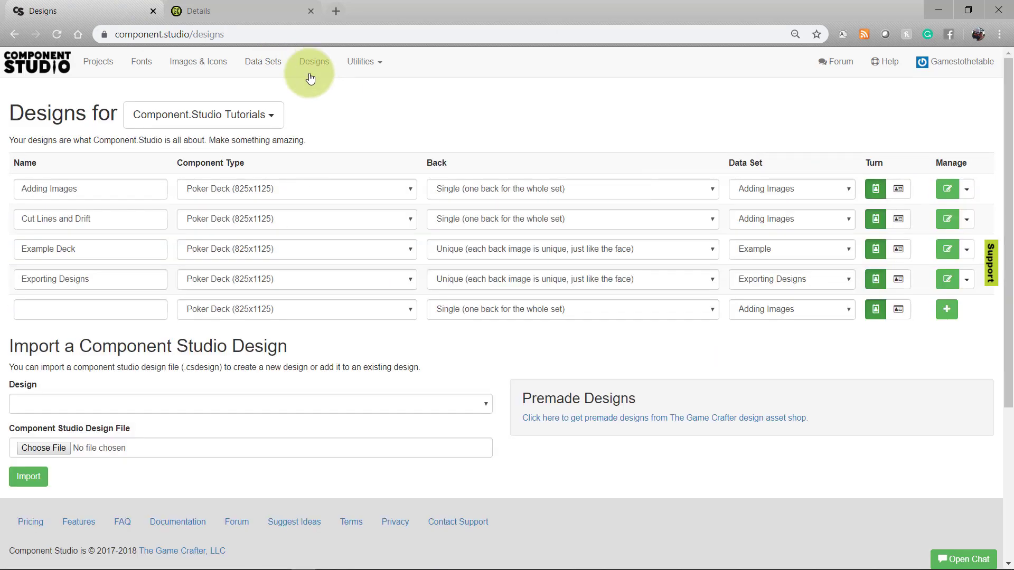
pyautogui.click(271, 117)
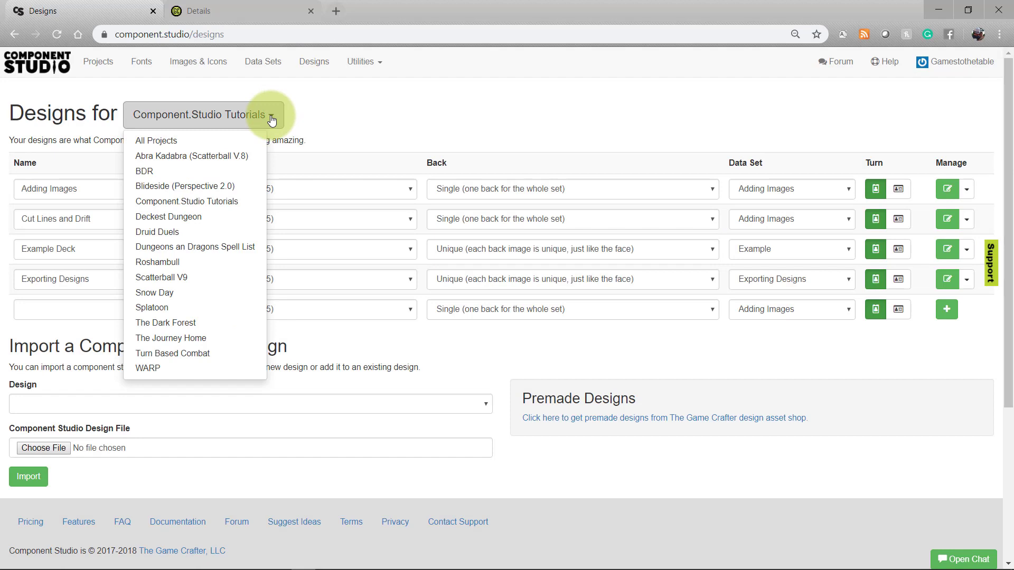
pyautogui.click(272, 120)
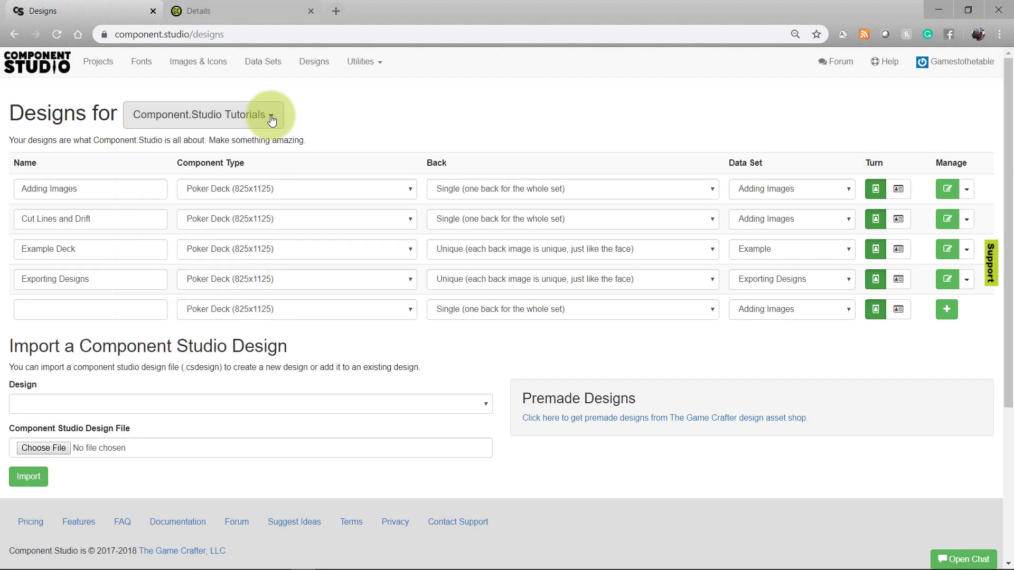
pyautogui.click(966, 280)
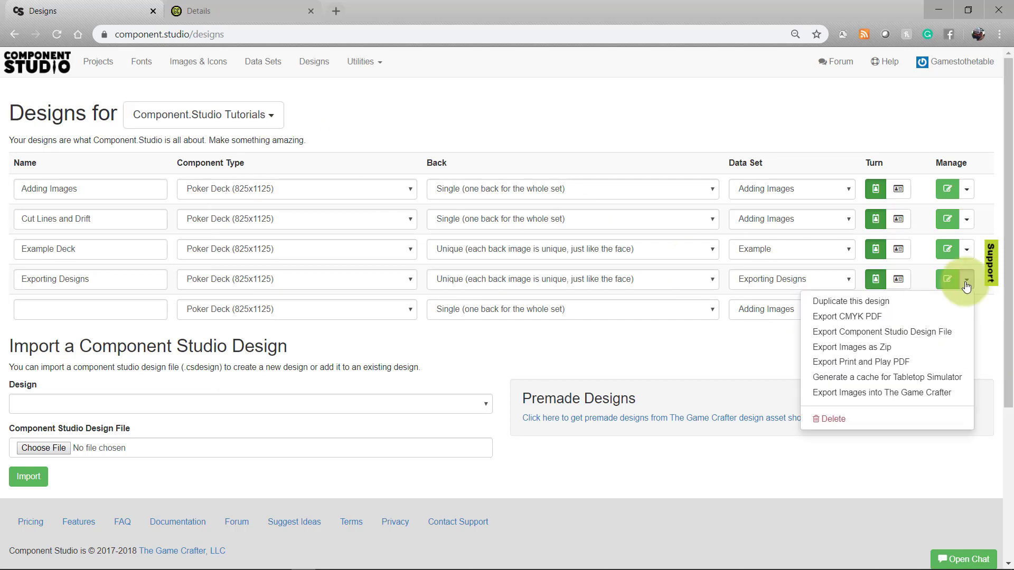
pyautogui.click(956, 393)
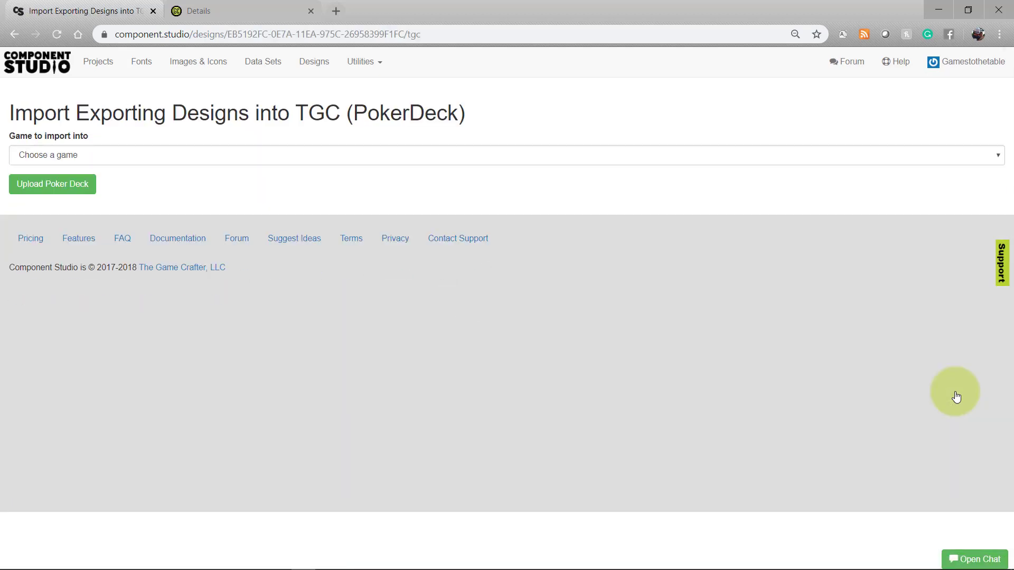
# Upload Exporting Designs as a new poker deck into the Export to Gamecrafter Example game.
pyautogui.click(1000, 160)
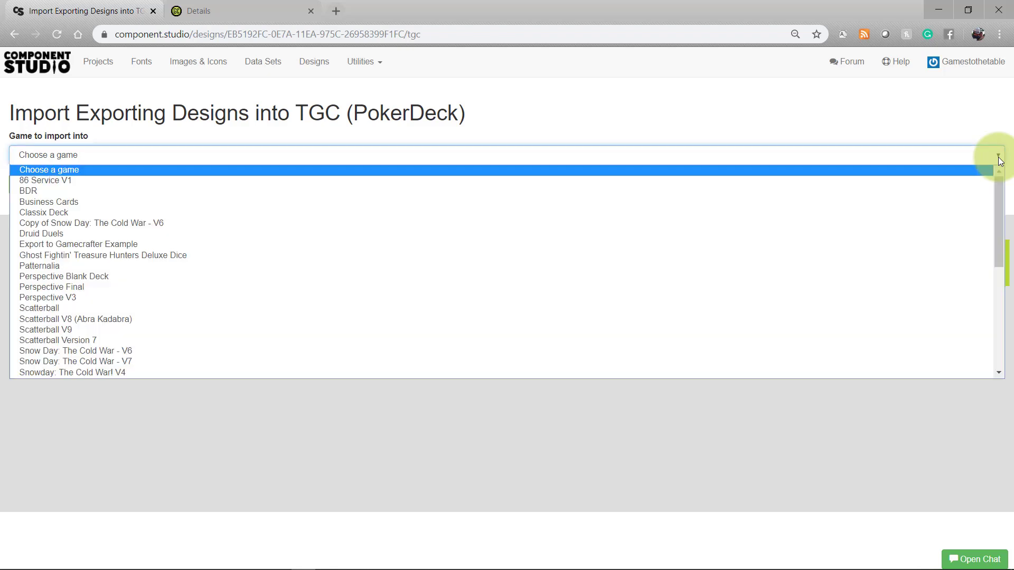
pyautogui.click(117, 245)
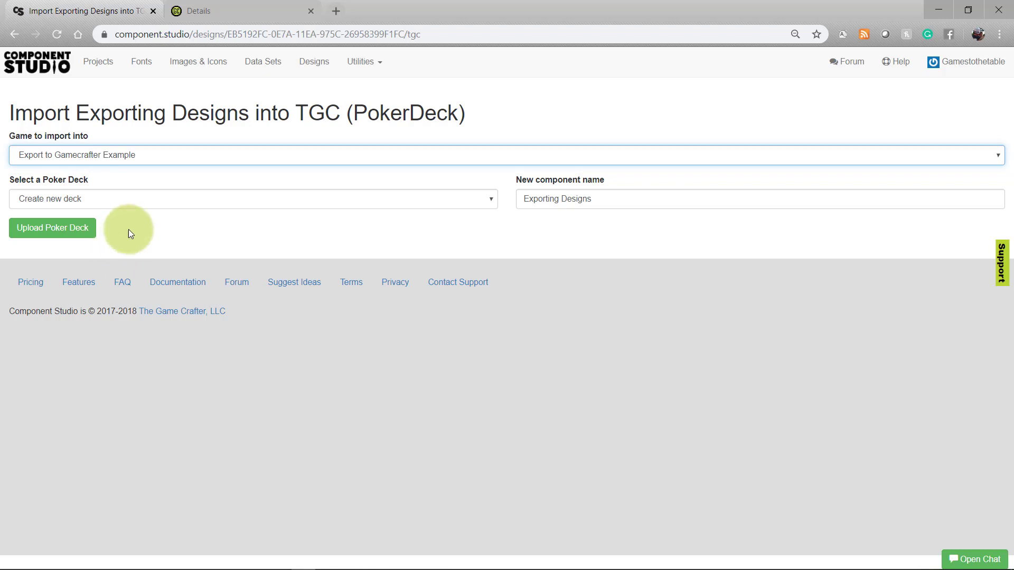
pyautogui.click(157, 199)
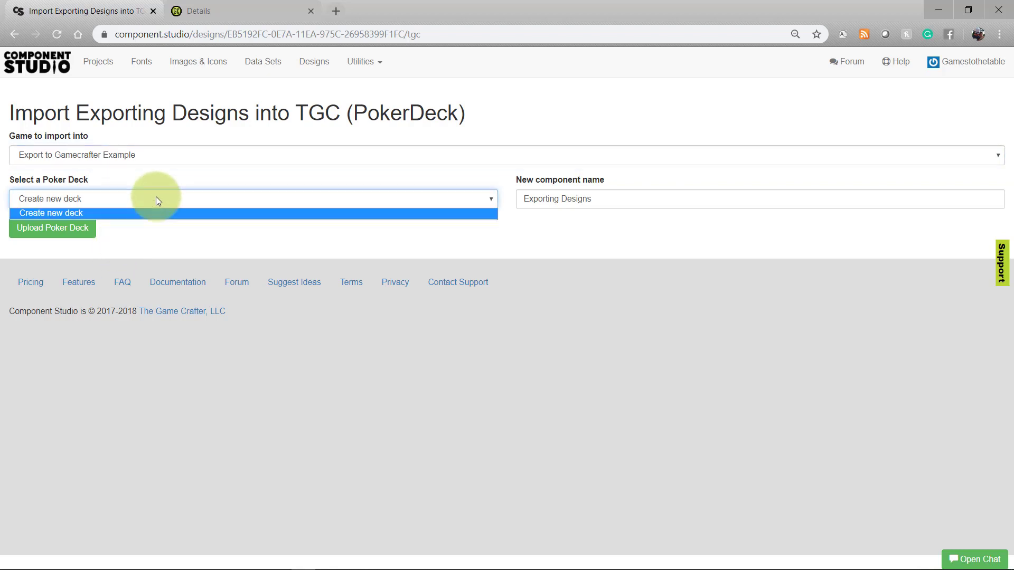
pyautogui.click(156, 200)
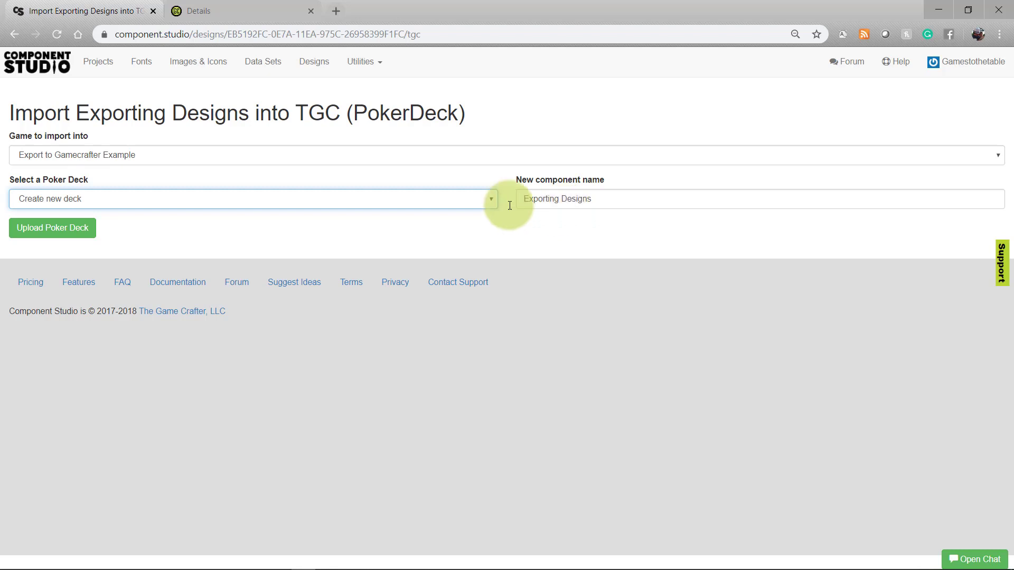
pyautogui.click(69, 234)
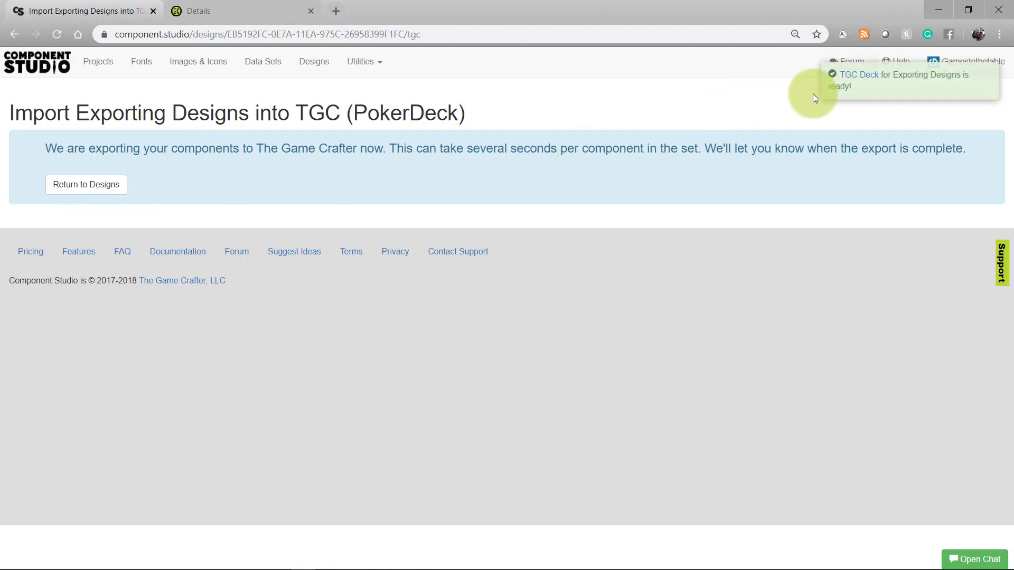
# Open the new deck on The Game Crafter to confirm Leech, Spider and Toad, then return to Designs.
pyautogui.rightClick(846, 74)
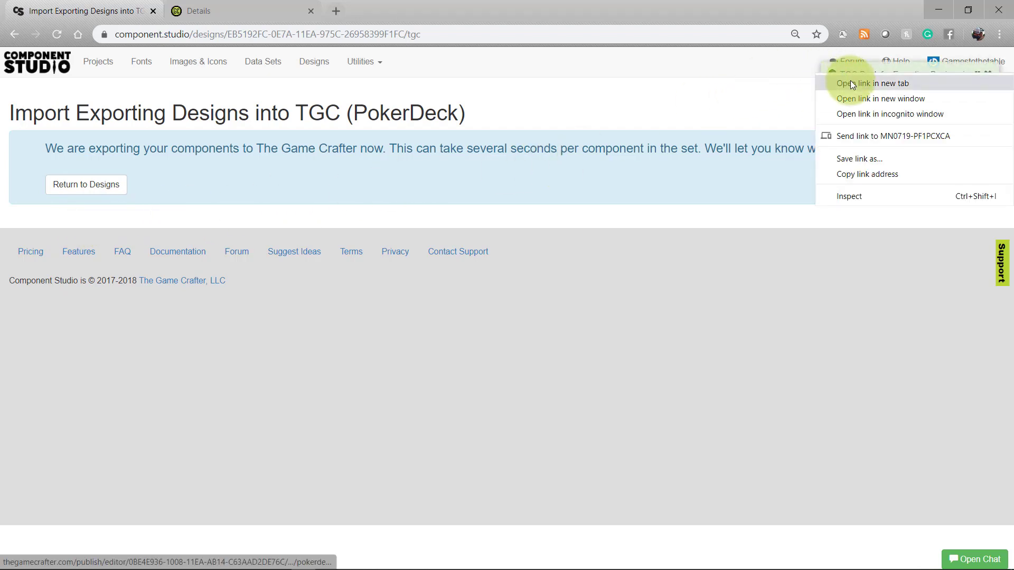
pyautogui.click(851, 84)
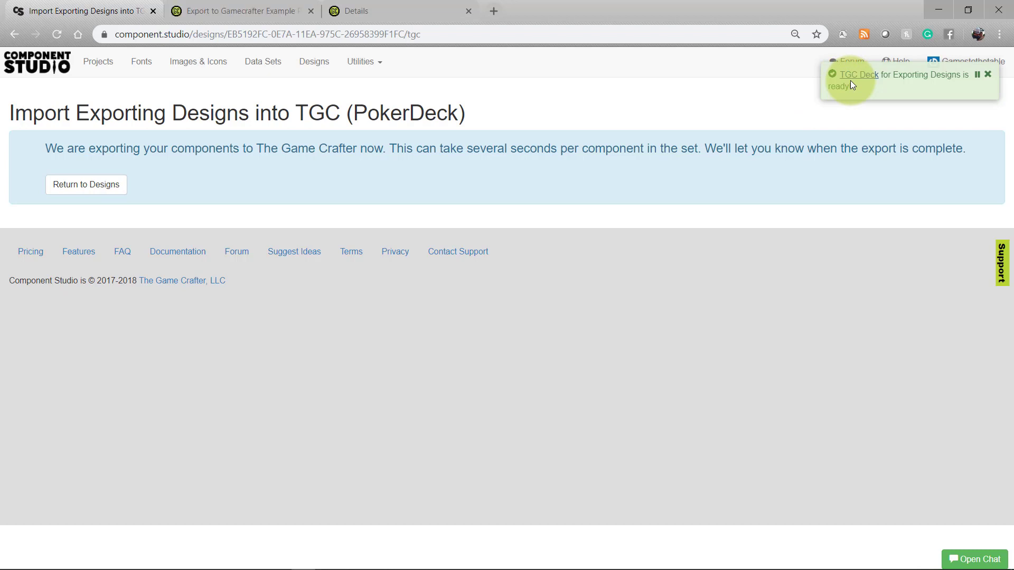
pyautogui.click(280, 6)
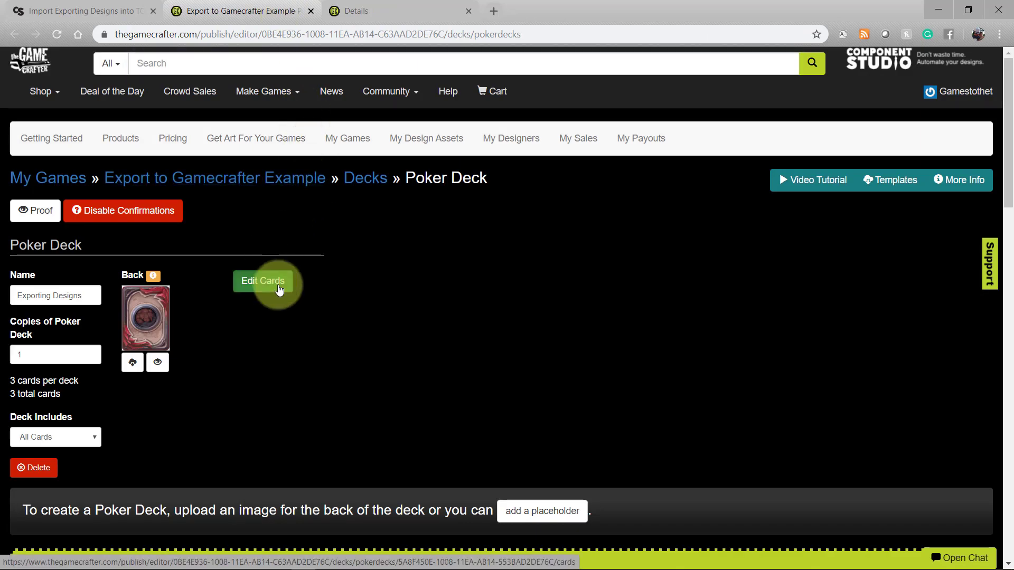
pyautogui.click(263, 281)
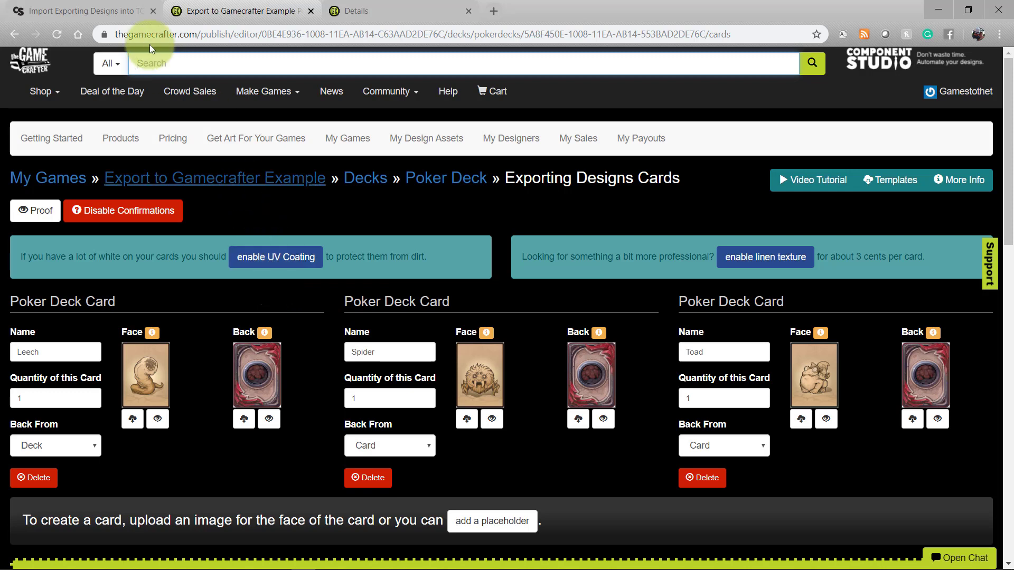
pyautogui.click(135, 11)
pyautogui.click(70, 190)
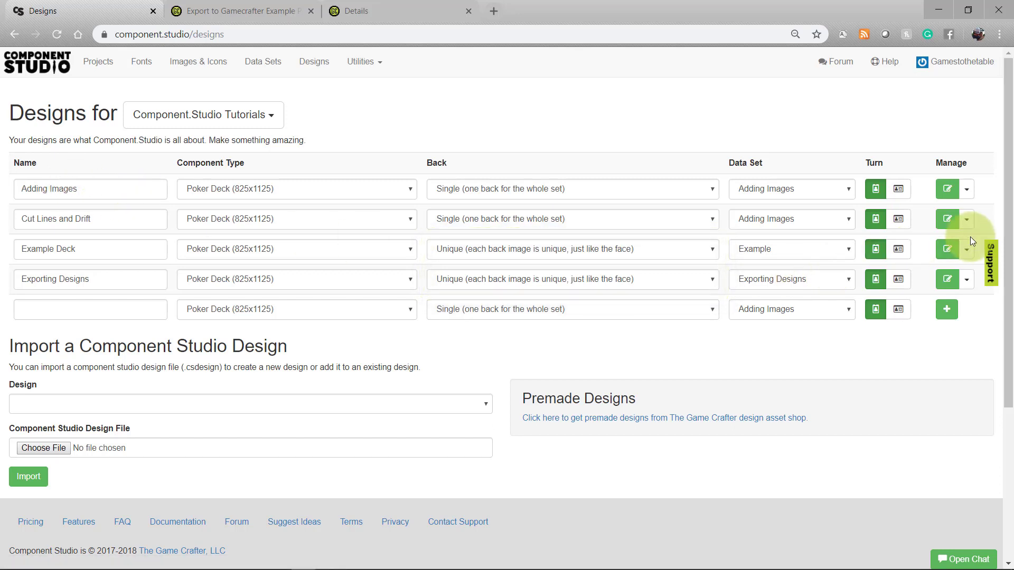
# Export Example Deck into the existing Exporting Designs deck, updating changed cards and adding new ones.
pyautogui.click(965, 251)
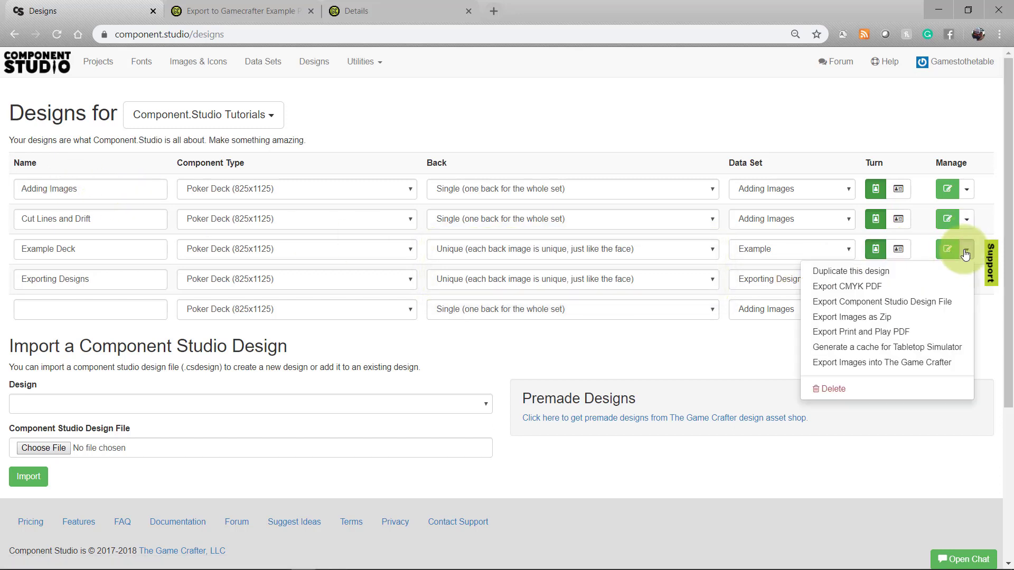
pyautogui.click(949, 363)
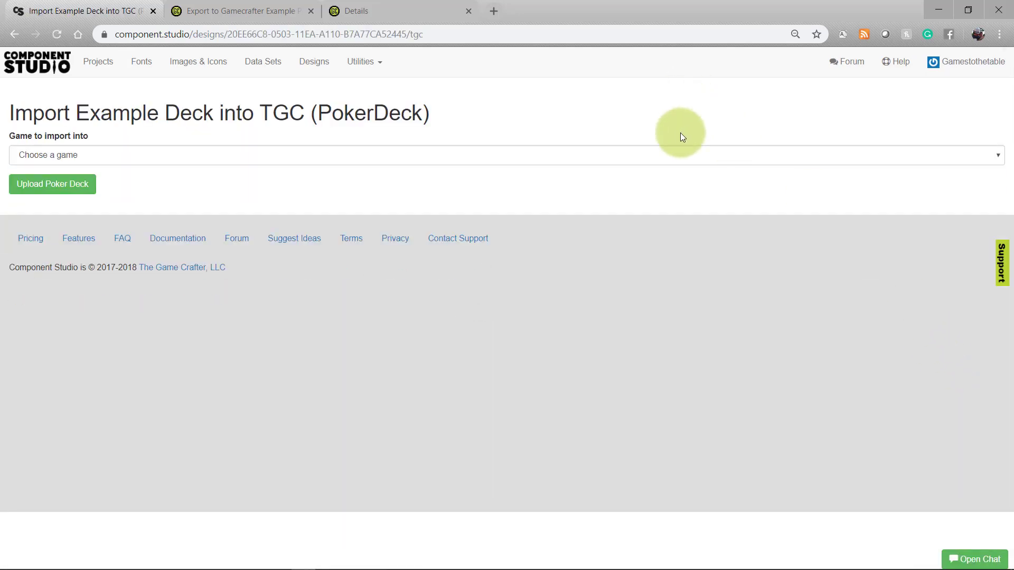
pyautogui.click(677, 153)
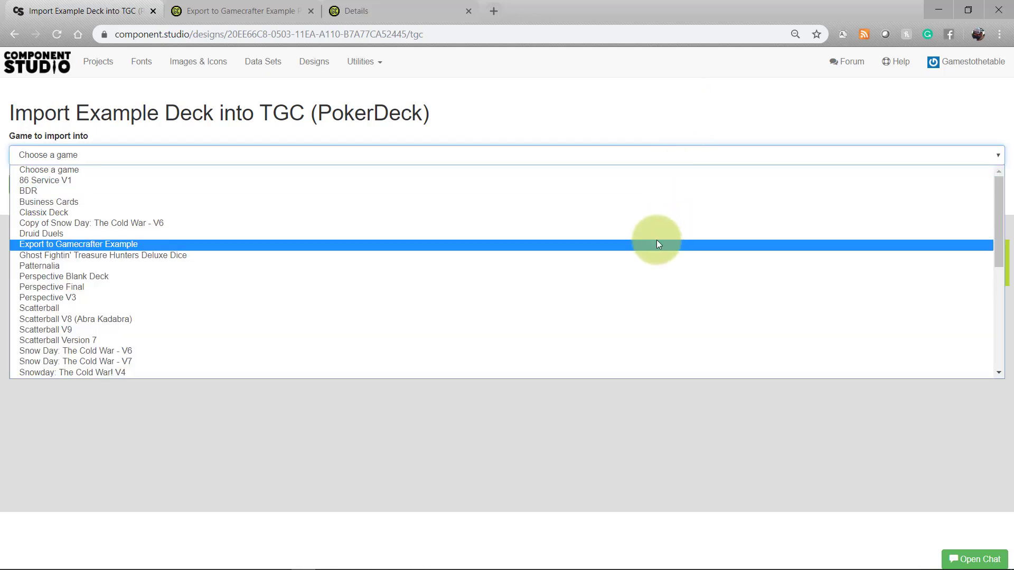
pyautogui.click(659, 243)
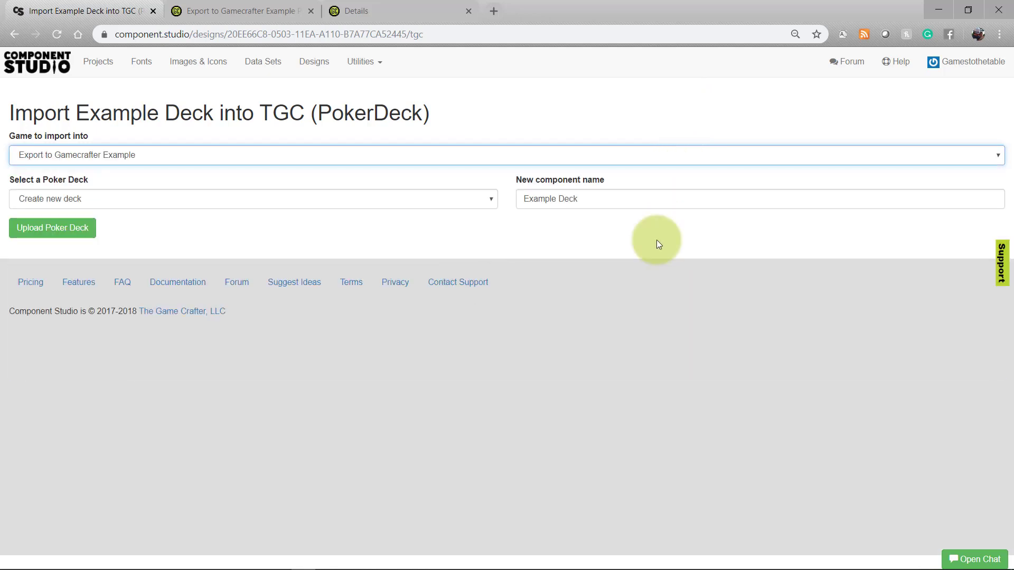
pyautogui.click(478, 197)
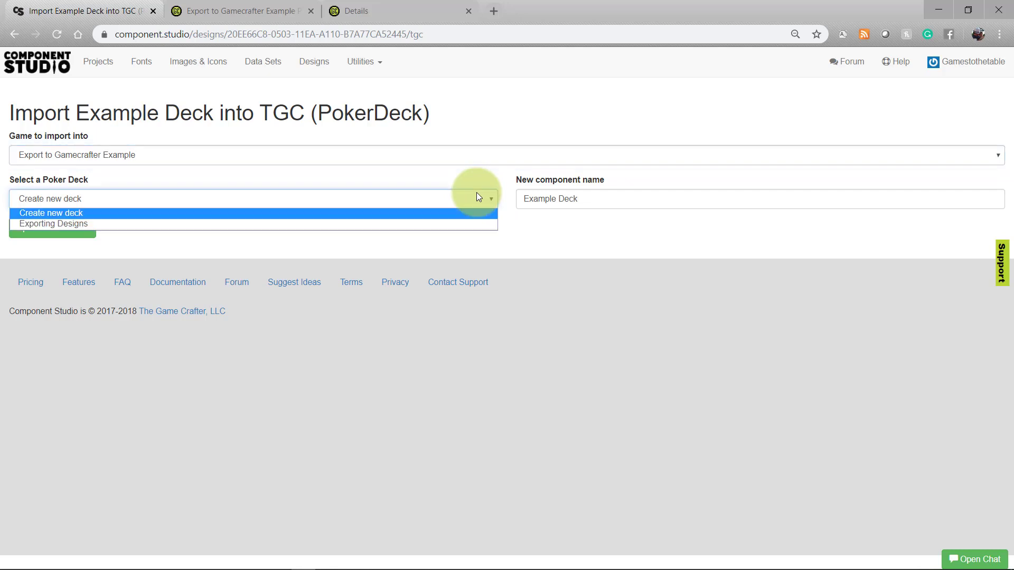
pyautogui.click(459, 231)
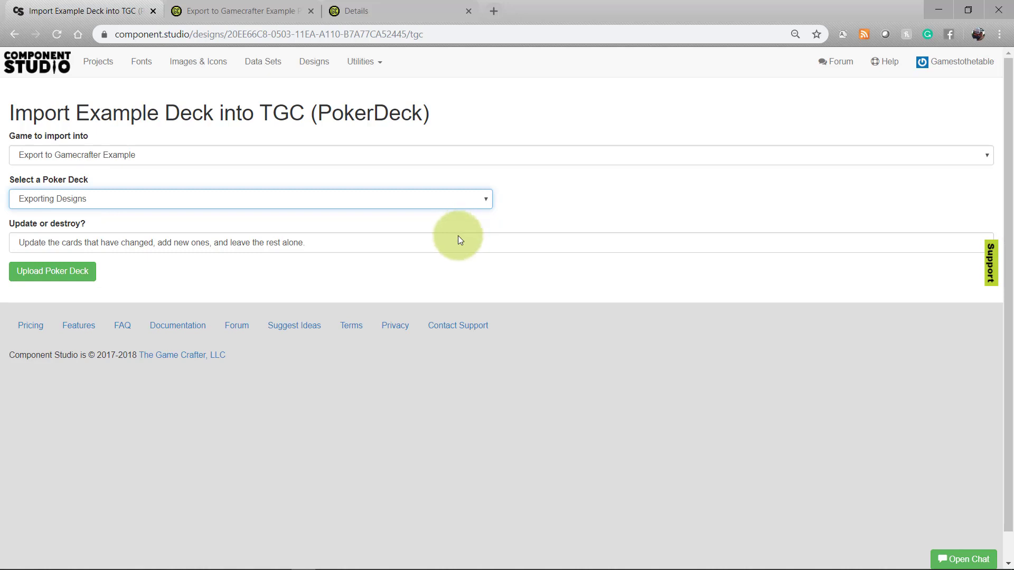
pyautogui.click(458, 241)
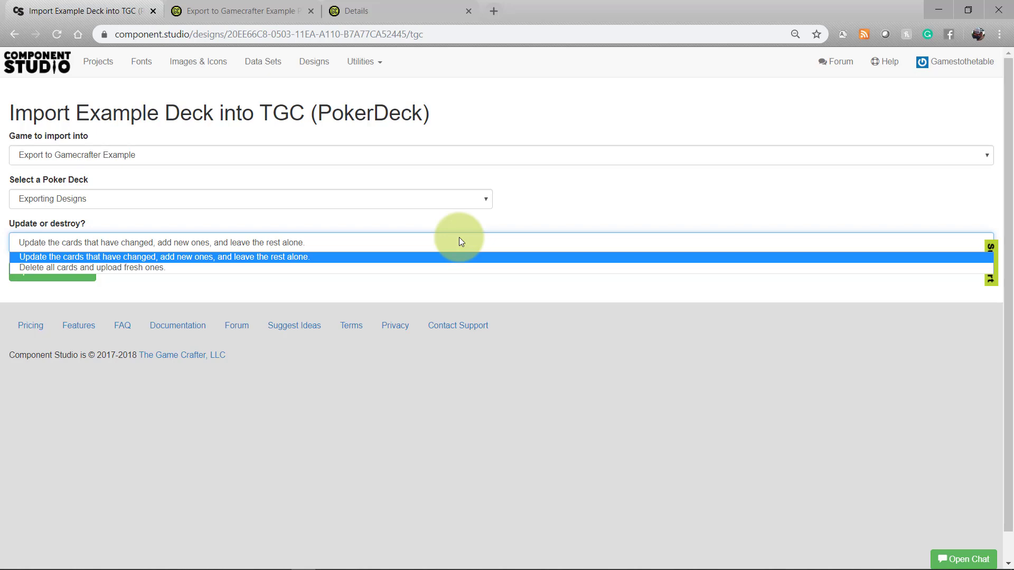
pyautogui.click(386, 258)
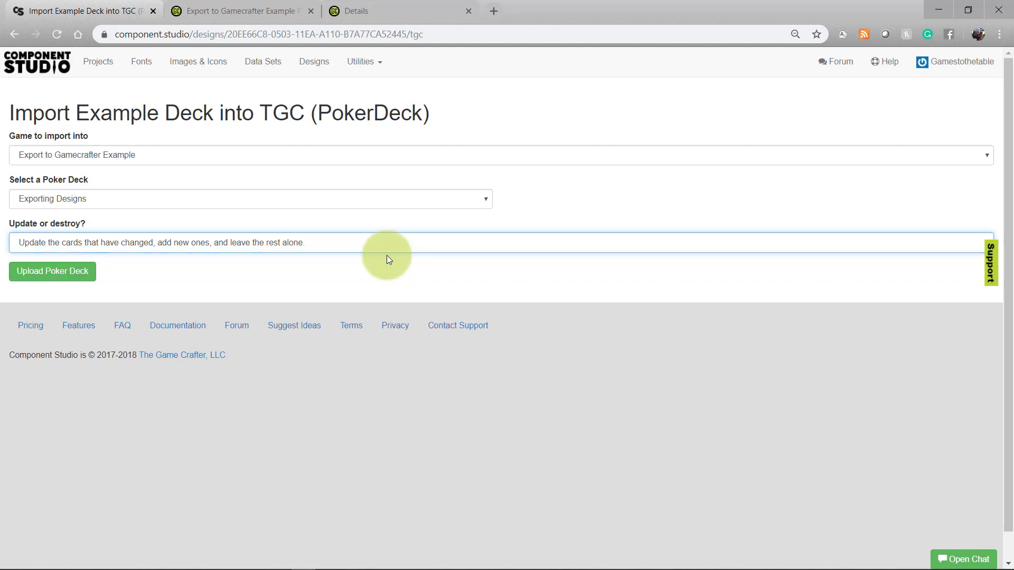
pyautogui.click(85, 277)
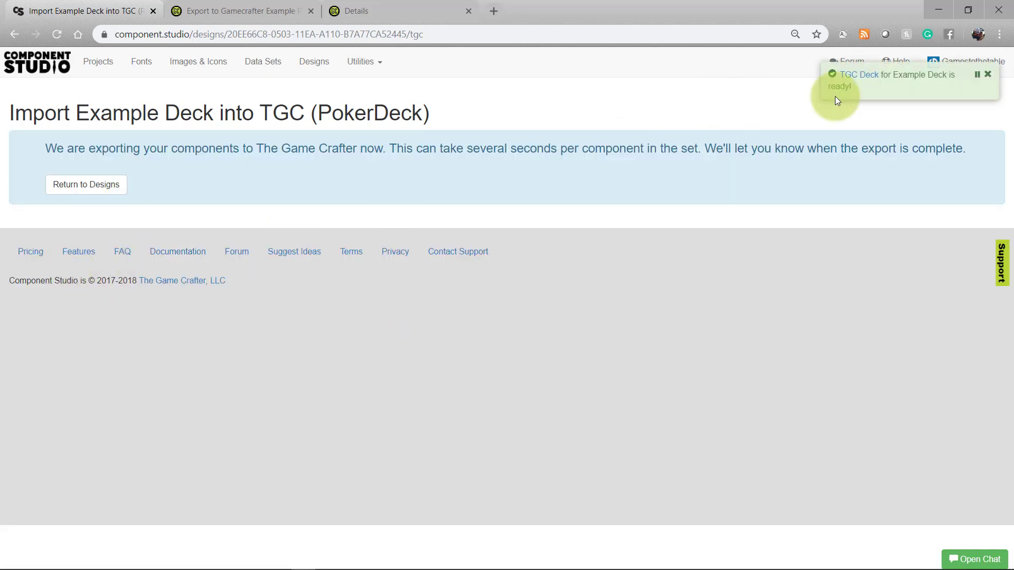
# Open the Exporting Designs deck's cards on The Game Crafter, showing Bag_of_Bones, Charmer, Leech, Spider and Toad.
pyautogui.rightClick(859, 76)
pyautogui.click(862, 87)
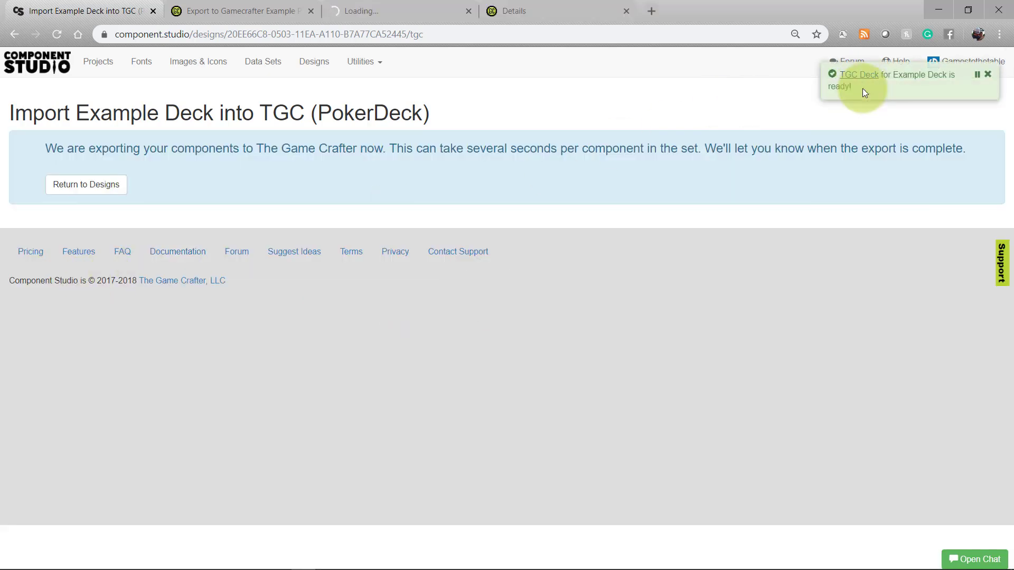
pyautogui.click(311, 11)
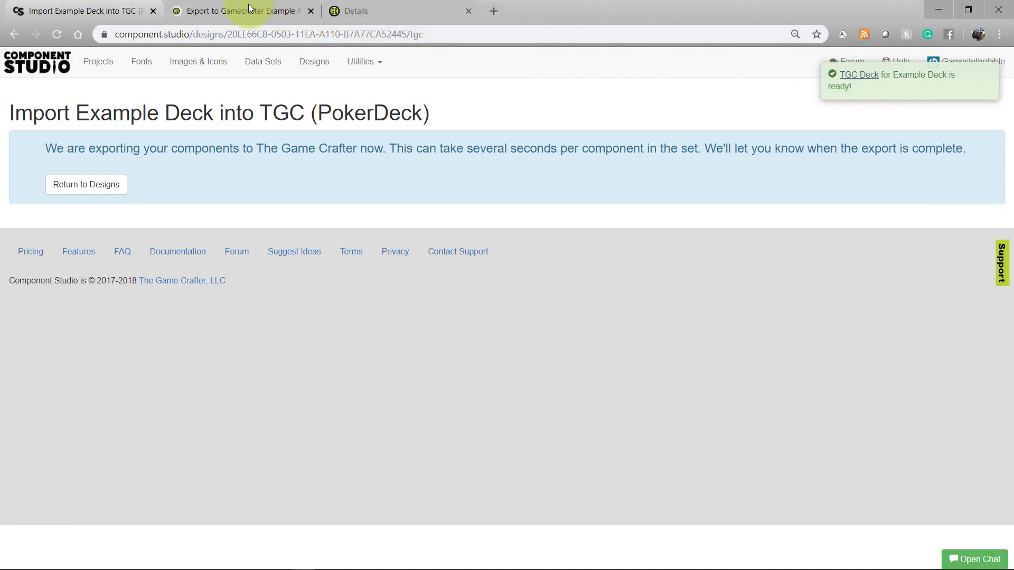
pyautogui.click(249, 8)
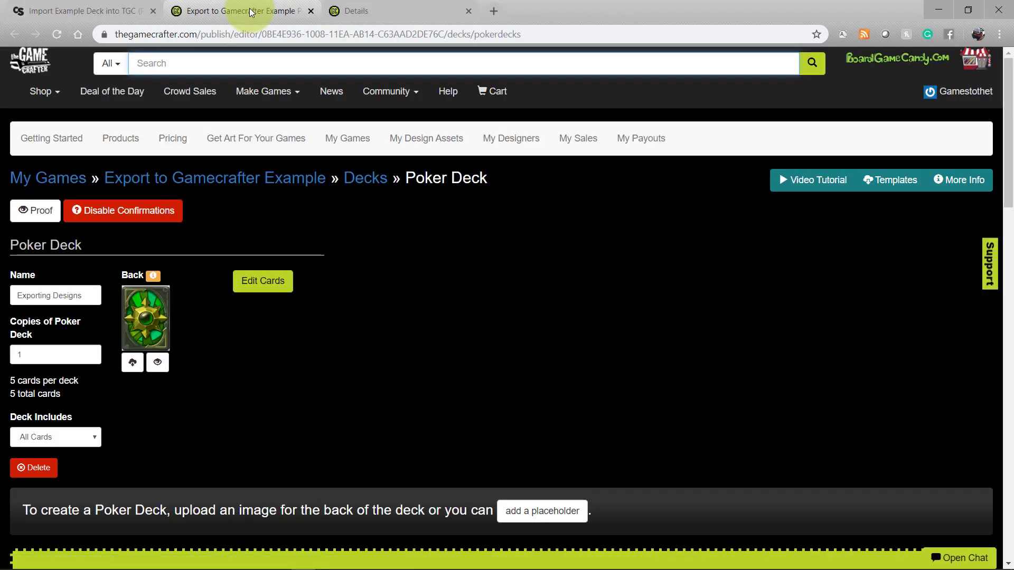
pyautogui.click(266, 292)
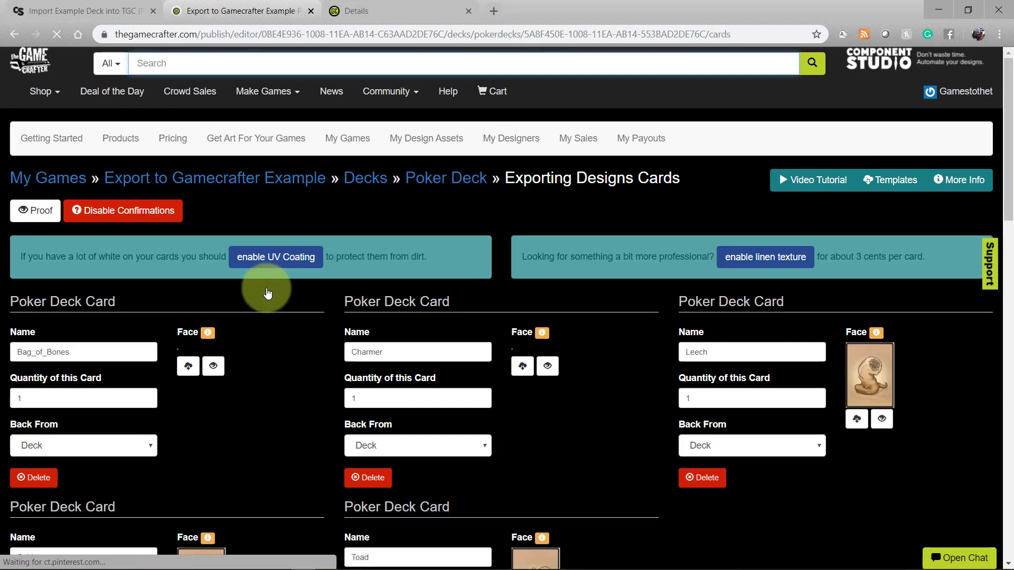
pyautogui.scroll(-4, 417, 132)
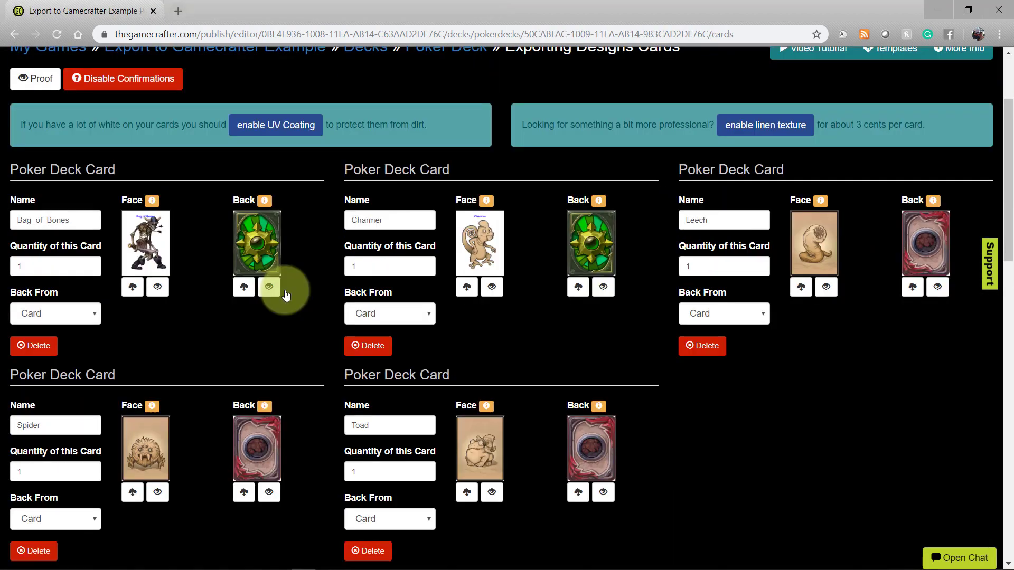